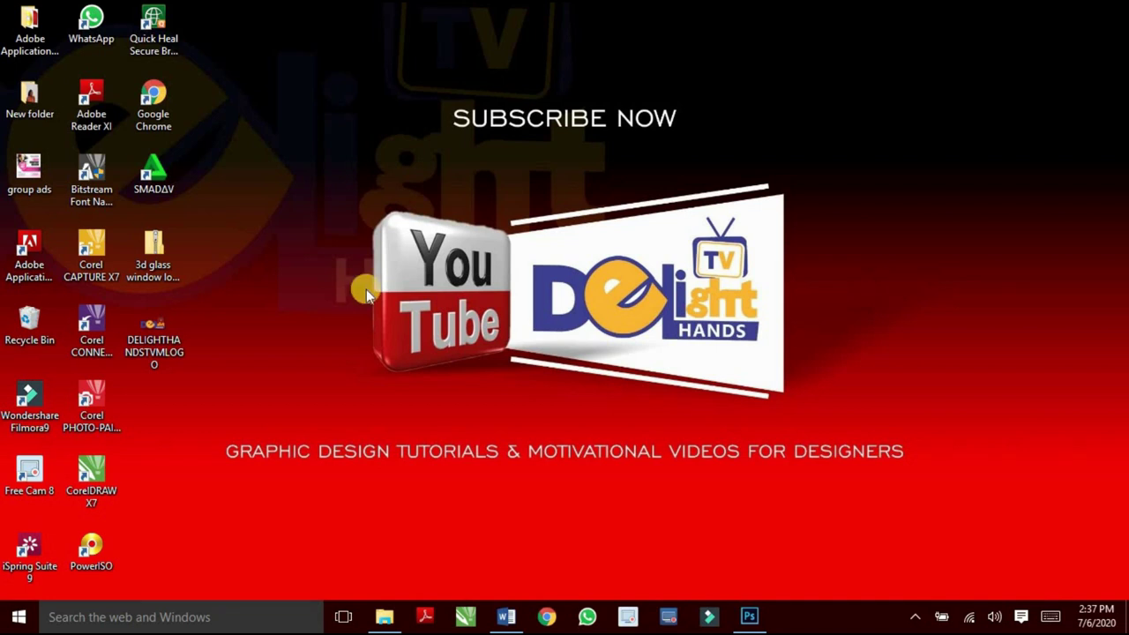
Step: Open the 3d glass window logo mockup archive and its inner mockup folder in a maximized Explorer
{"action": "double_click", "coordinate": [157, 258]}
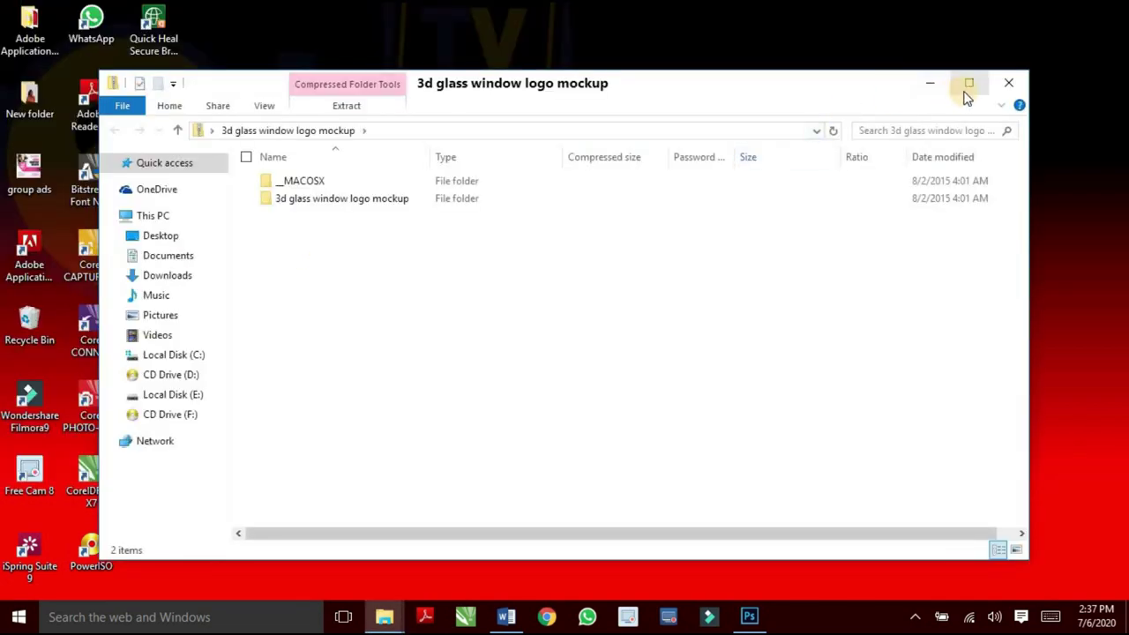
{"action": "left_click", "coordinate": [965, 86]}
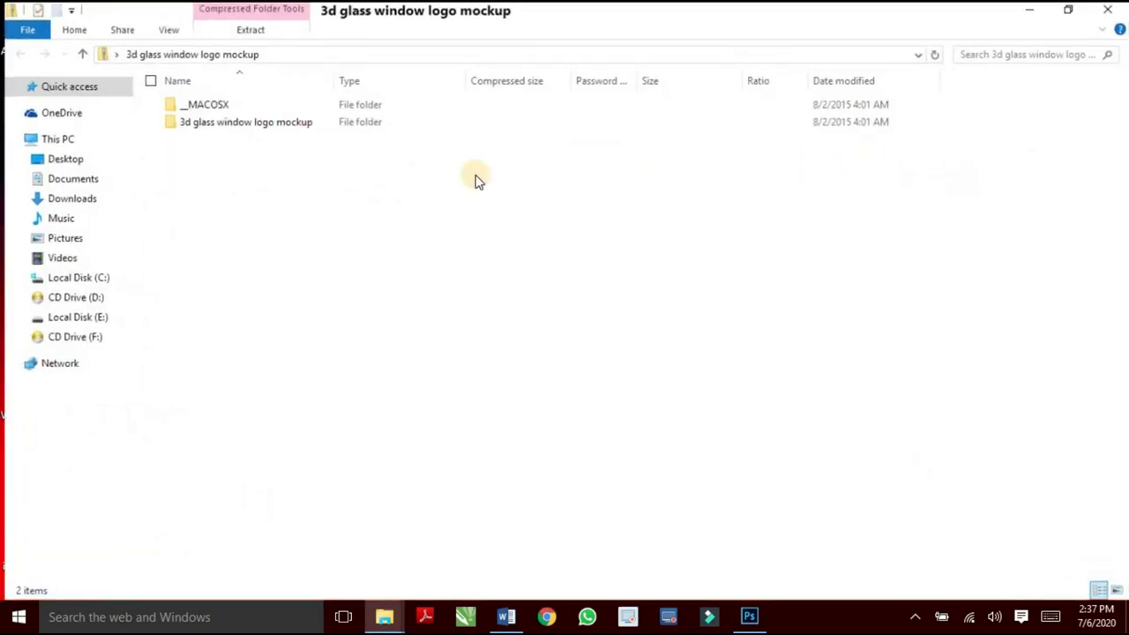
{"action": "left_click", "coordinate": [262, 128]}
{"action": "double_click", "coordinate": [262, 128]}
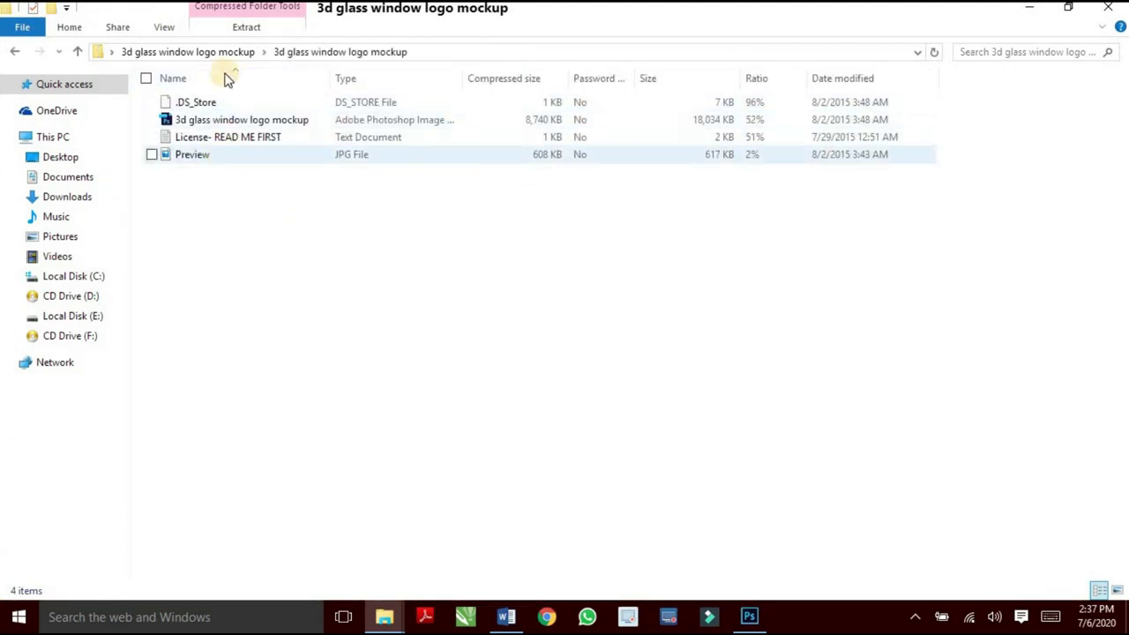
Step: Open the mockup PSD file in Adobe Photoshop CC 2015
{"action": "left_click", "coordinate": [284, 120]}
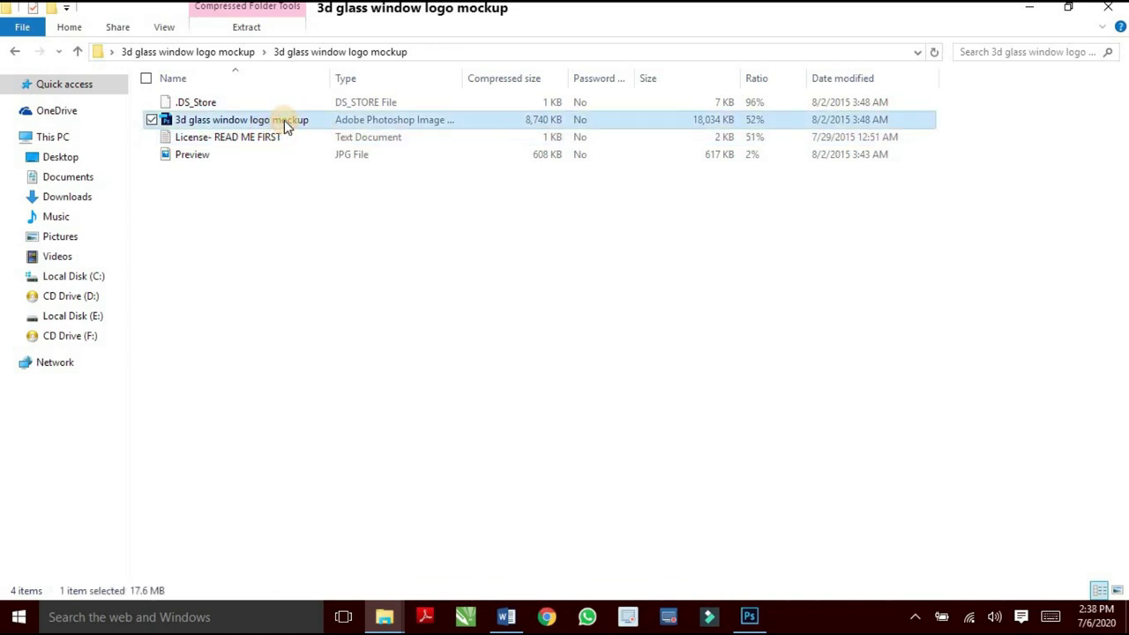
{"action": "double_click", "coordinate": [284, 120]}
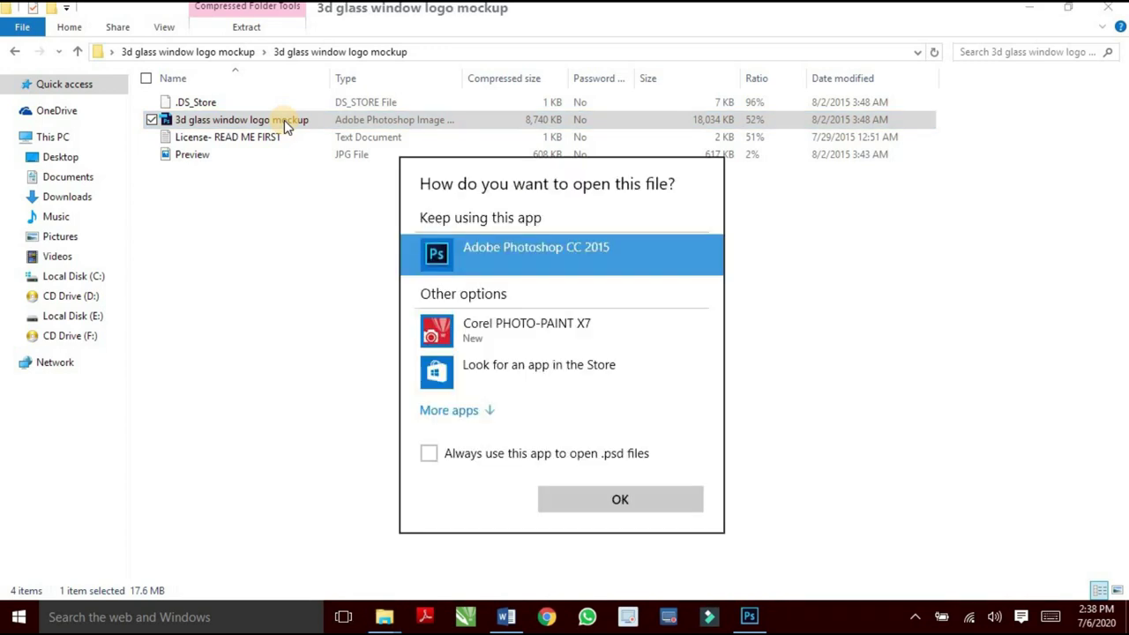
{"action": "left_click", "coordinate": [620, 500]}
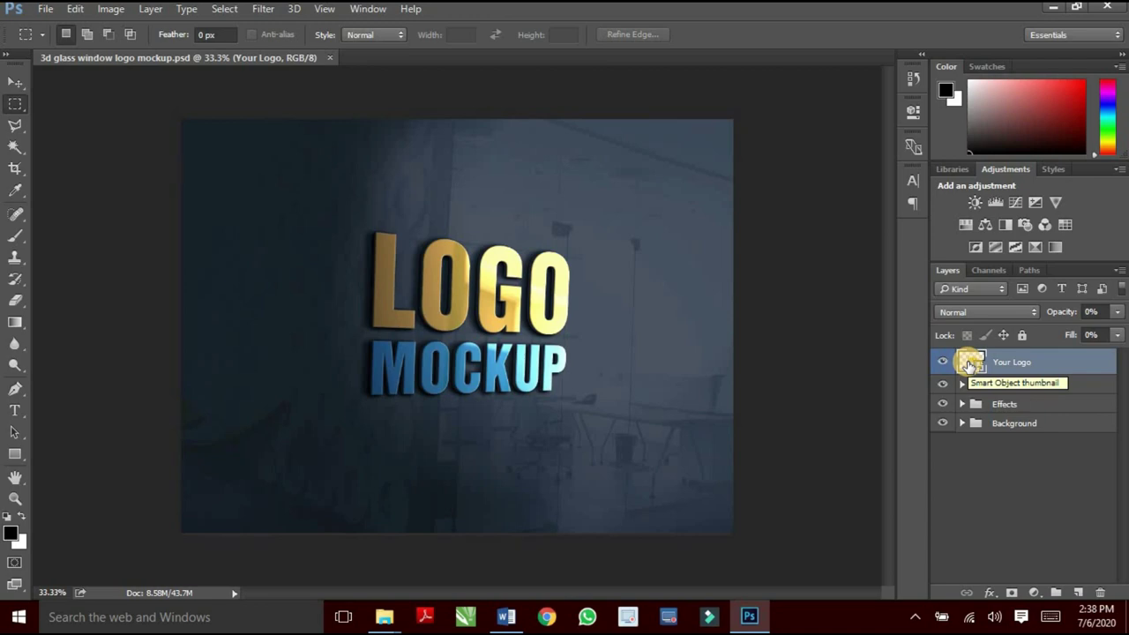
Step: Open the Your Logo smart object's contents and delete its Preview logo layer
{"action": "double_click", "coordinate": [971, 362]}
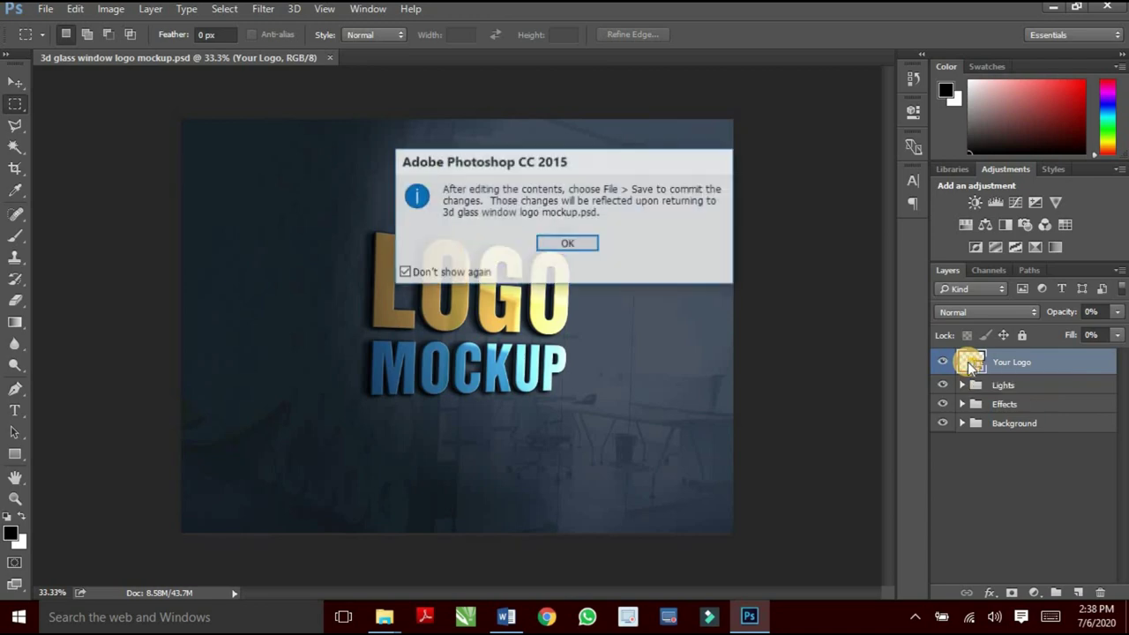
{"action": "left_click", "coordinate": [573, 248]}
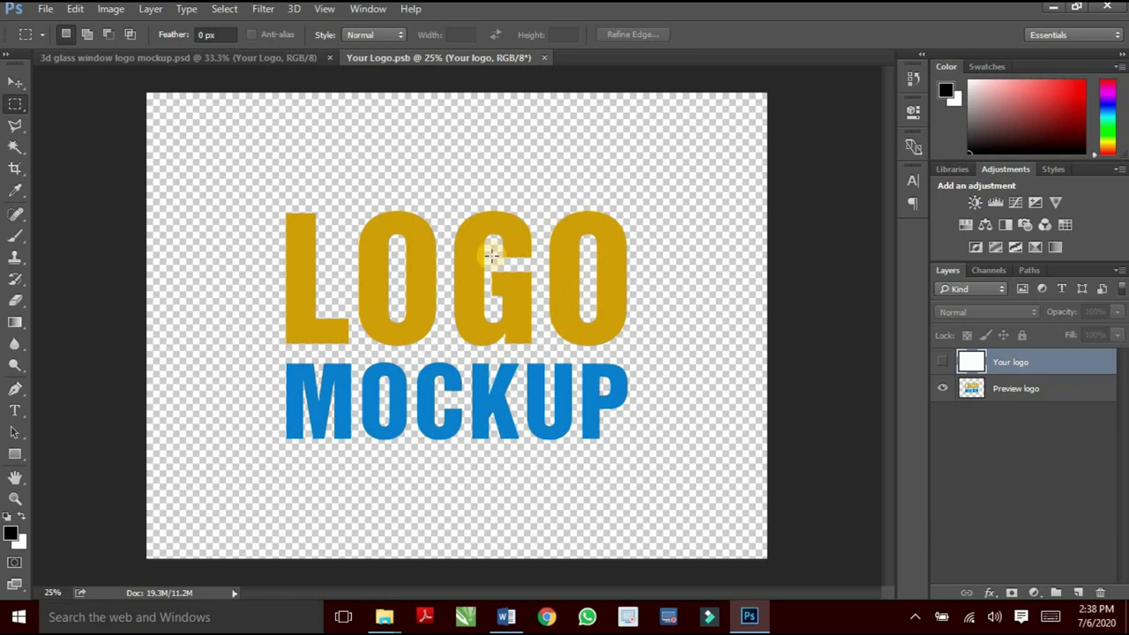
{"action": "left_click", "coordinate": [12, 82]}
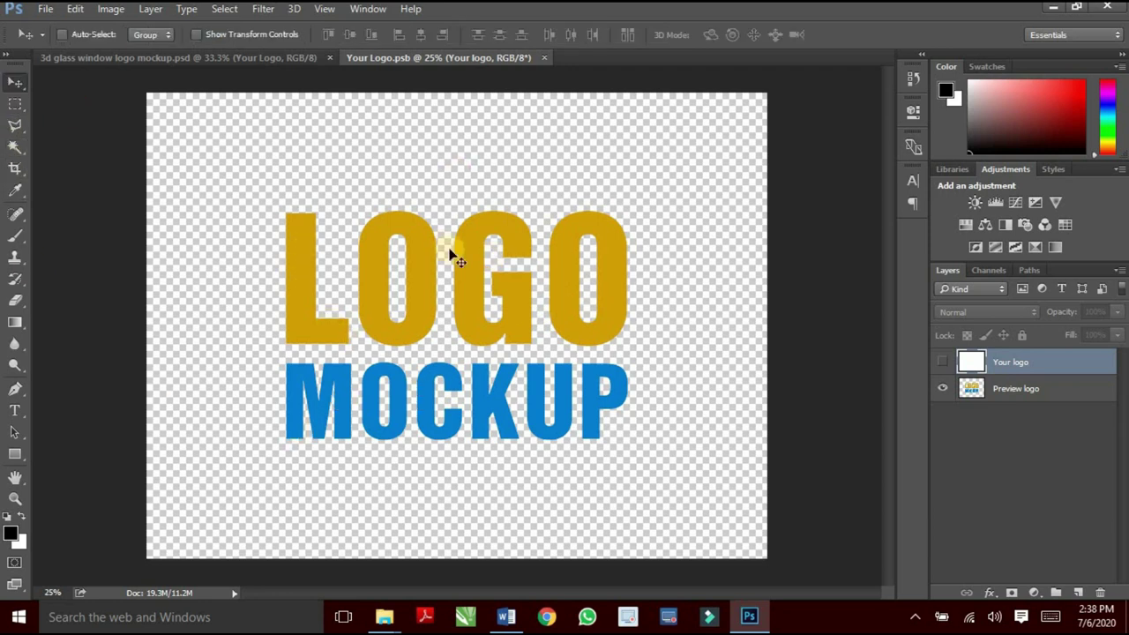
{"action": "left_click", "coordinate": [999, 390]}
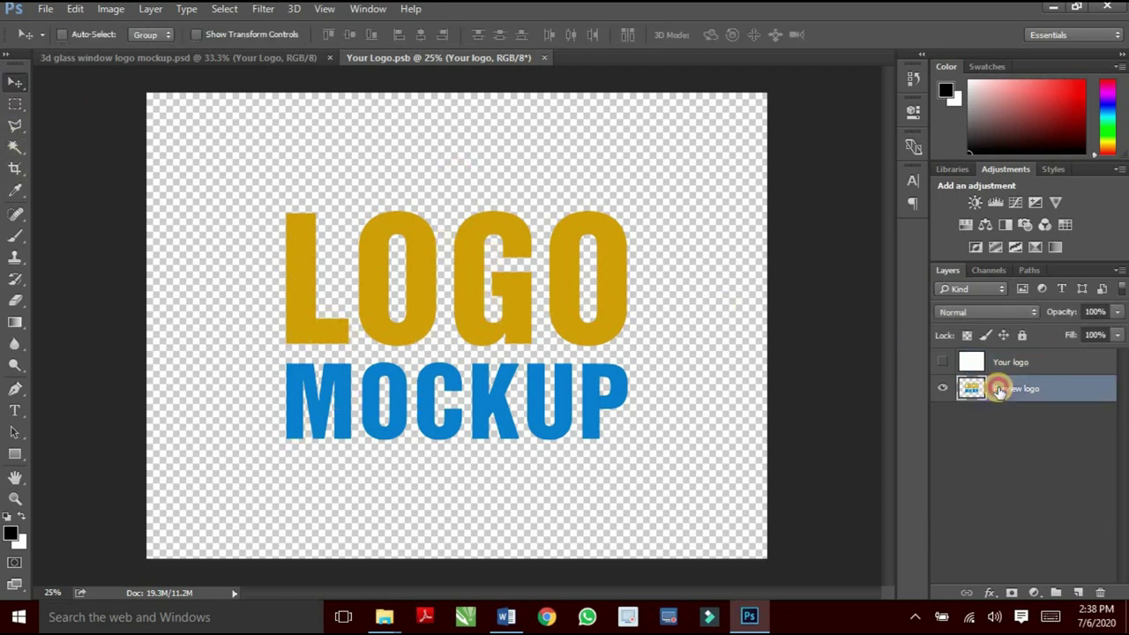
{"action": "key", "text": "Delete"}
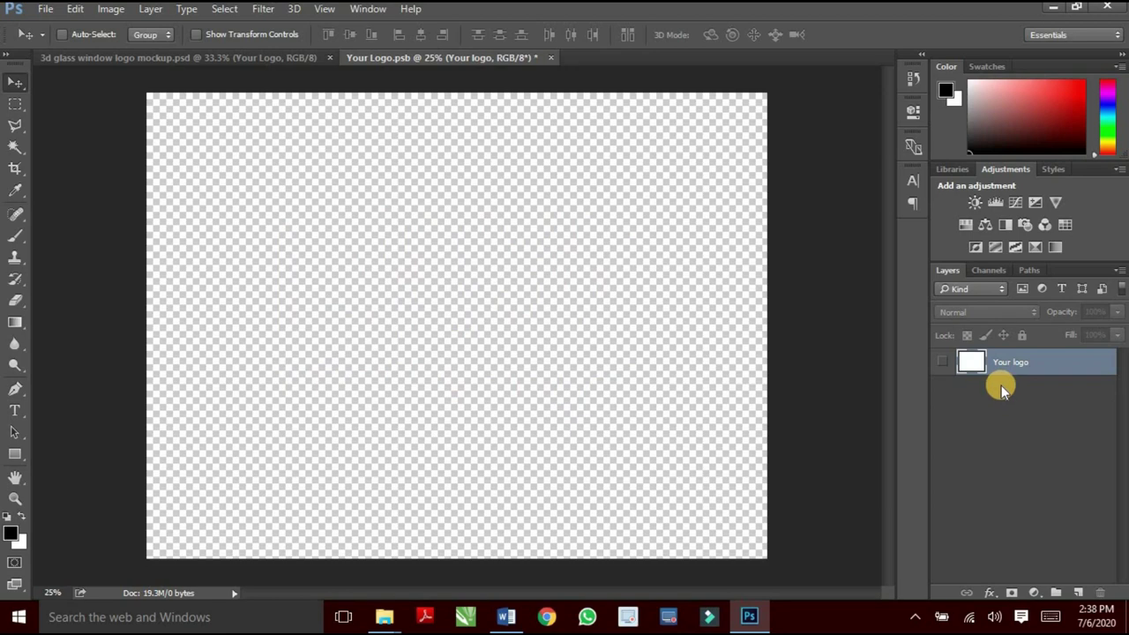
{"action": "mouse_move", "coordinate": [384, 616]}
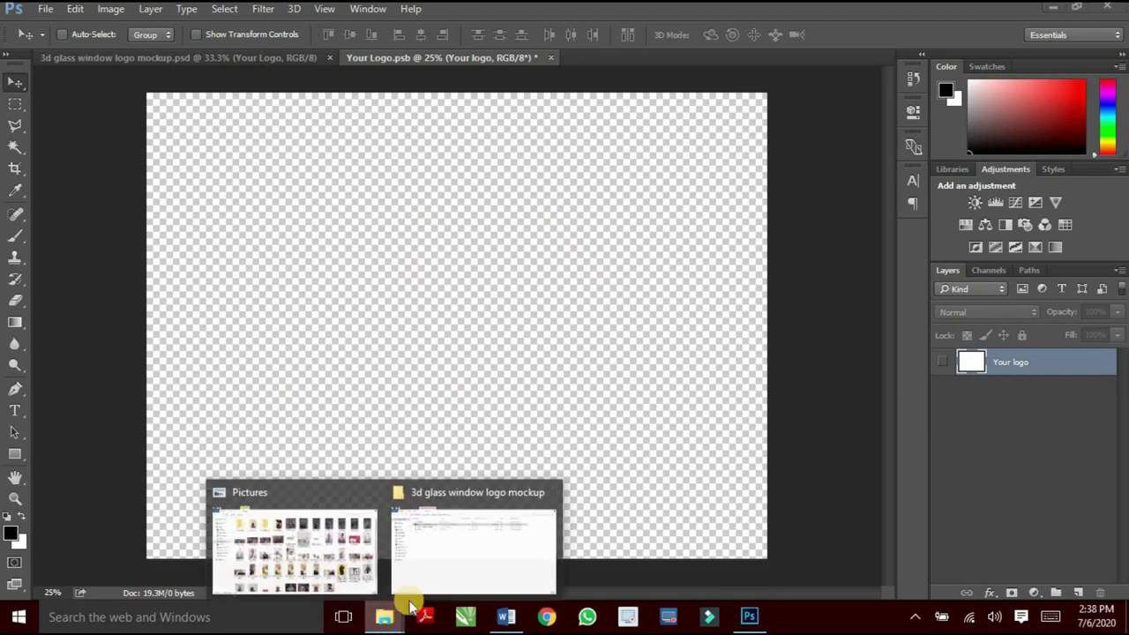
Step: Drag the DELIGHTHANDSTVMLOGO file from the desktop onto the Your Logo canvas
{"action": "left_click", "coordinate": [1127, 617]}
{"action": "left_click", "coordinate": [172, 338]}
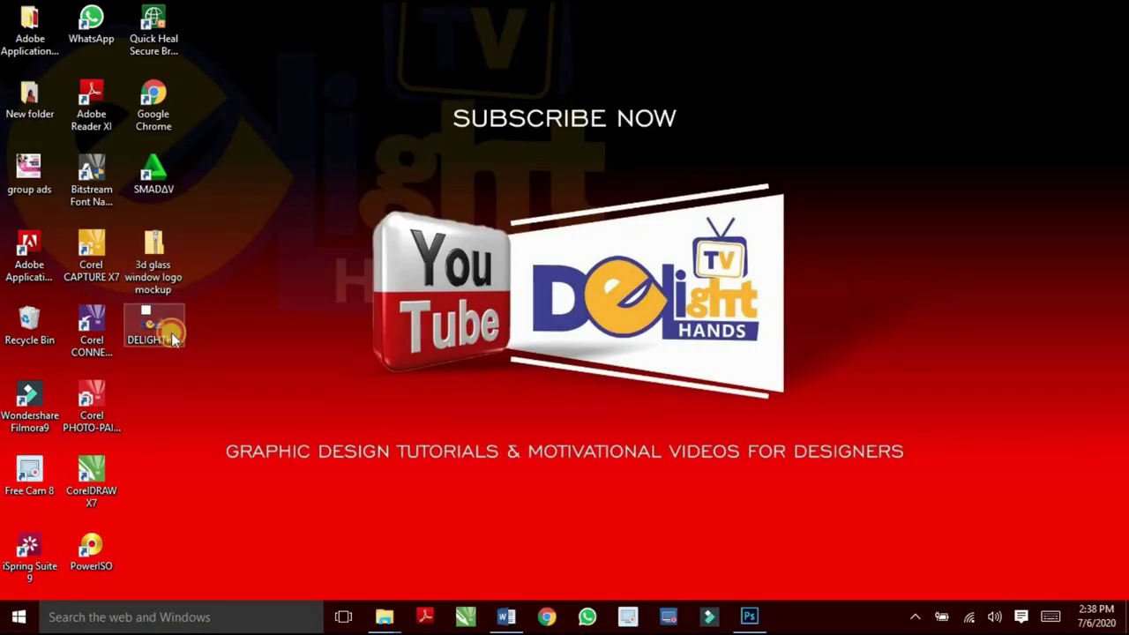
{"action": "mouse_move", "coordinate": [172, 338]}
{"action": "left_mouse_down"}
{"action": "mouse_move", "coordinate": [755, 623]}
{"action": "mouse_move", "coordinate": [470, 358]}
{"action": "left_mouse_up"}
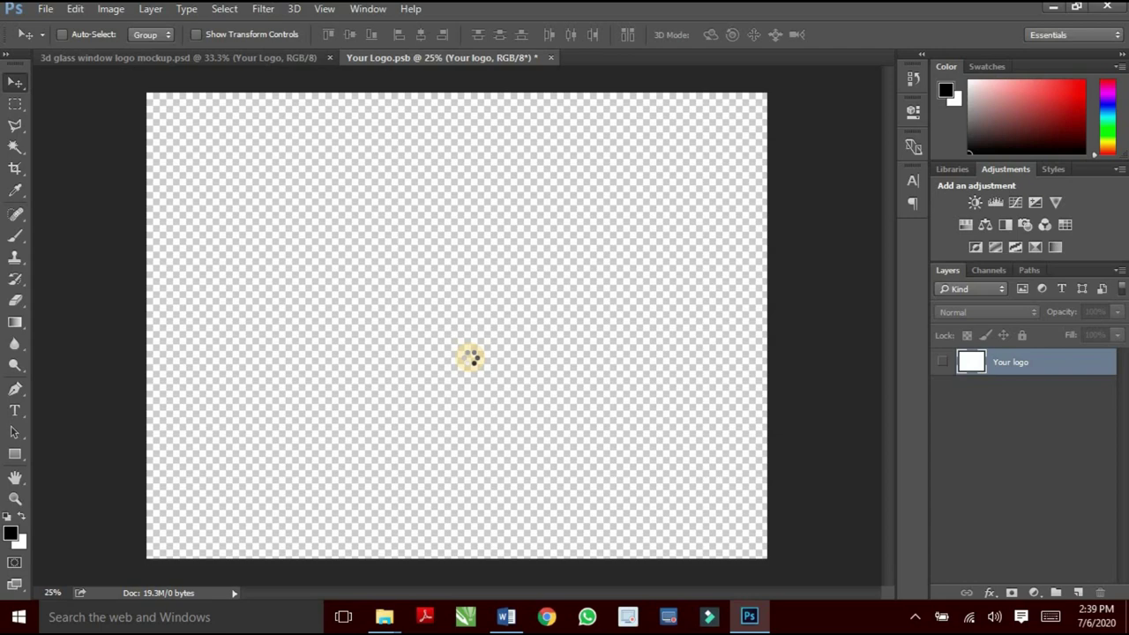
{"action": "left_click_drag", "start_coordinate": [527, 291], "coordinate": [587, 305]}
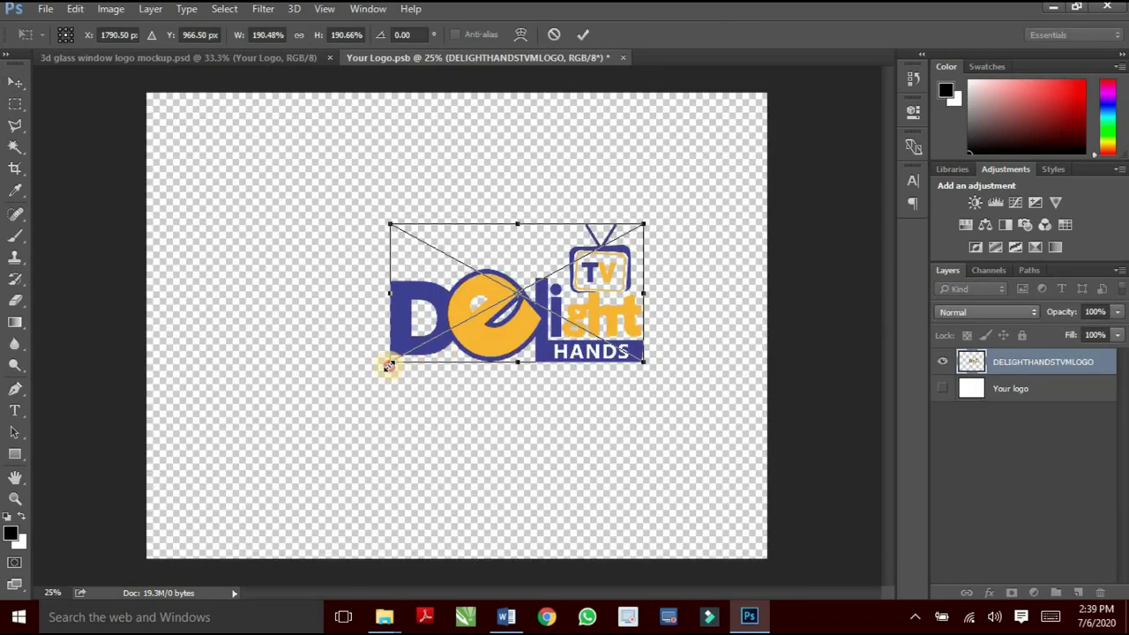
Step: Enlarge the placed logo across the middle of the canvas and commit the transform
{"action": "left_click_drag", "start_coordinate": [388, 363], "coordinate": [265, 431]}
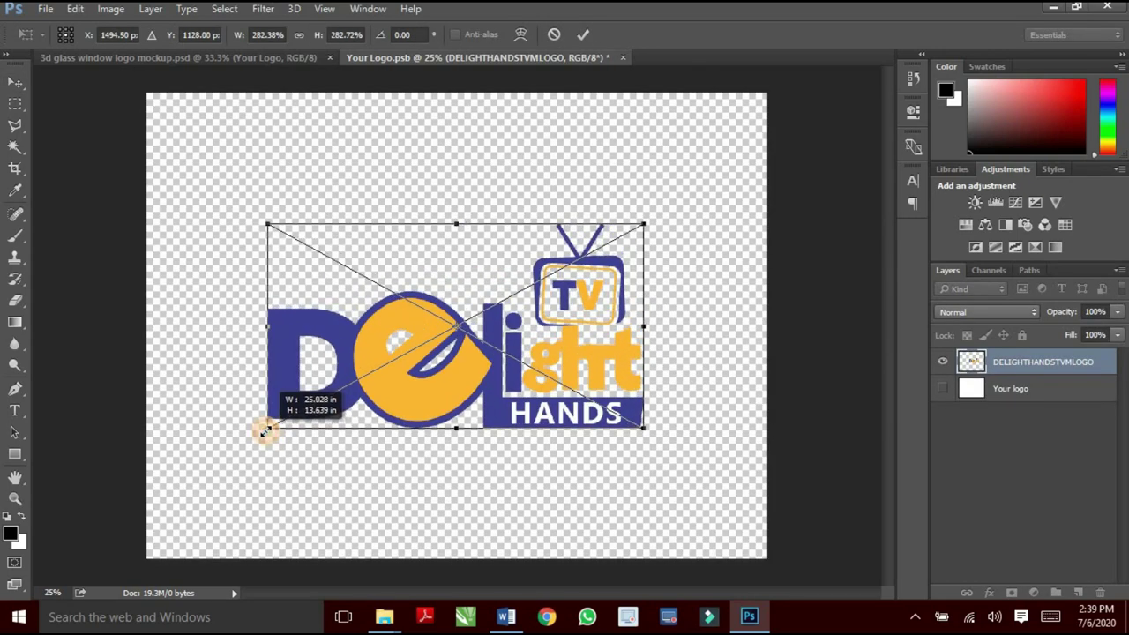
{"action": "left_click_drag", "start_coordinate": [644, 223], "coordinate": [670, 213]}
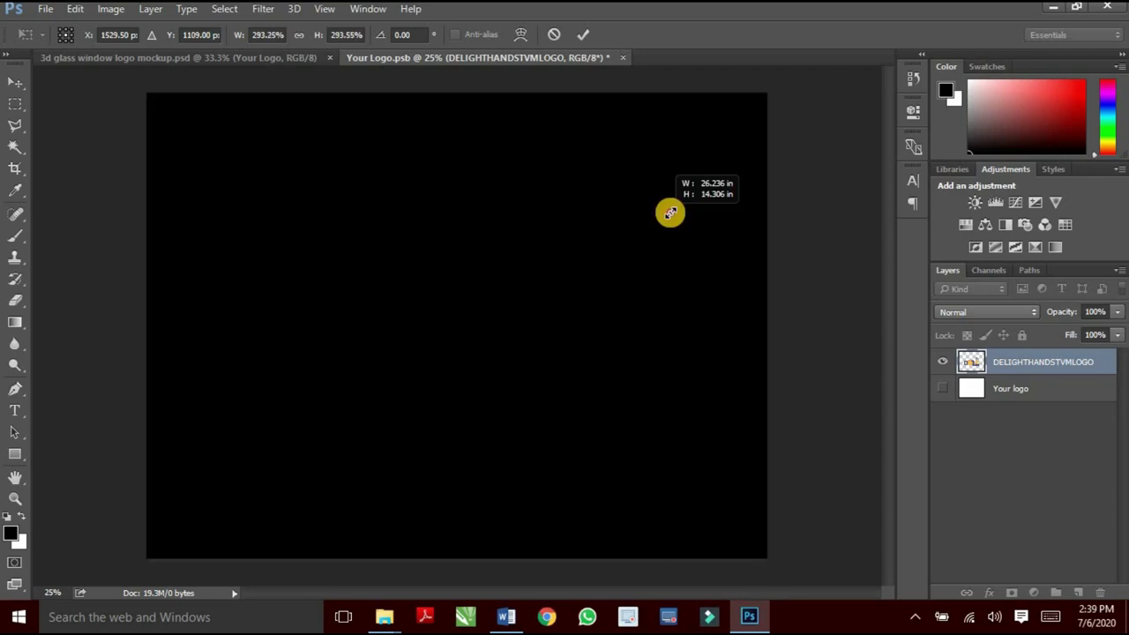
{"action": "left_click_drag", "start_coordinate": [261, 429], "coordinate": [250, 437]}
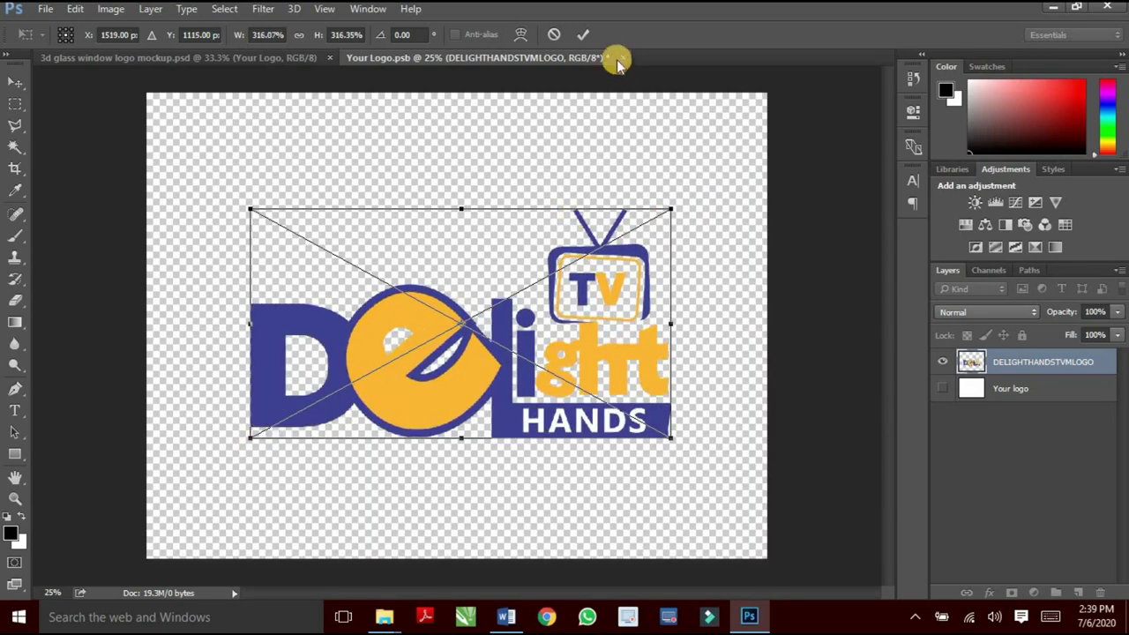
{"action": "left_click", "coordinate": [582, 35]}
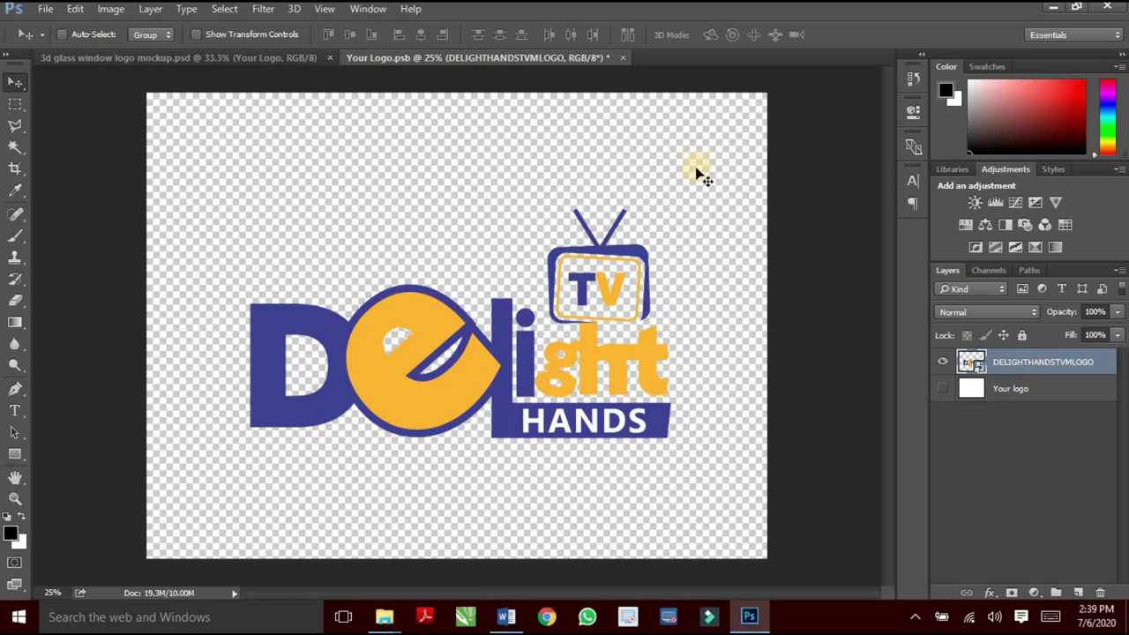
{"action": "key", "text": "ctrl"}
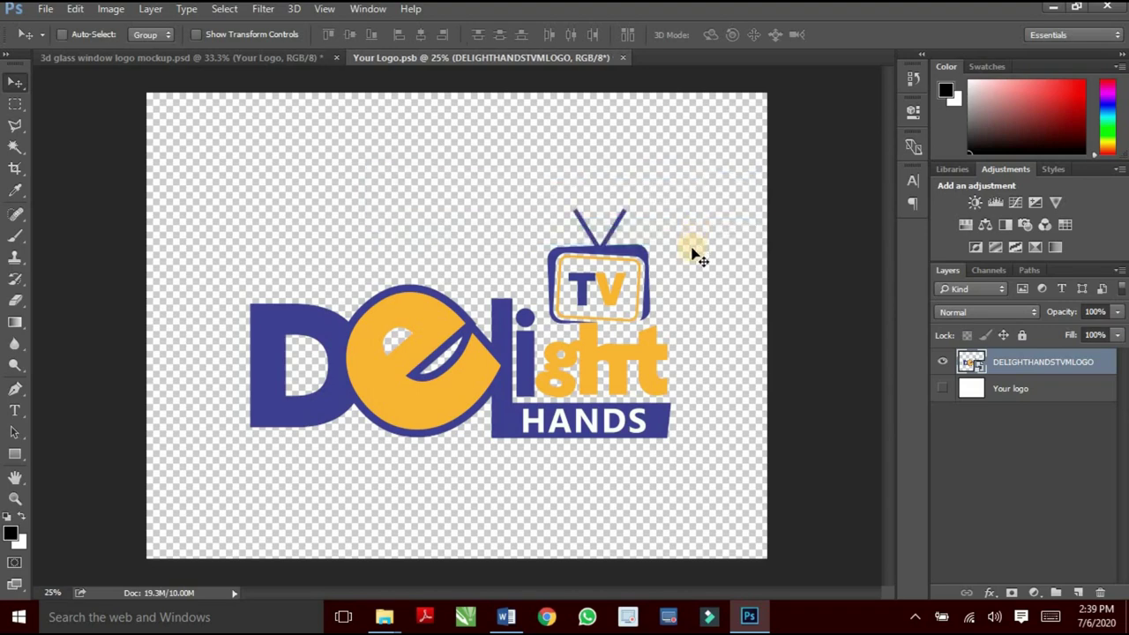
Step: Close the Your Logo.psb document to return to the updated mockup
{"action": "left_click", "coordinate": [624, 59]}
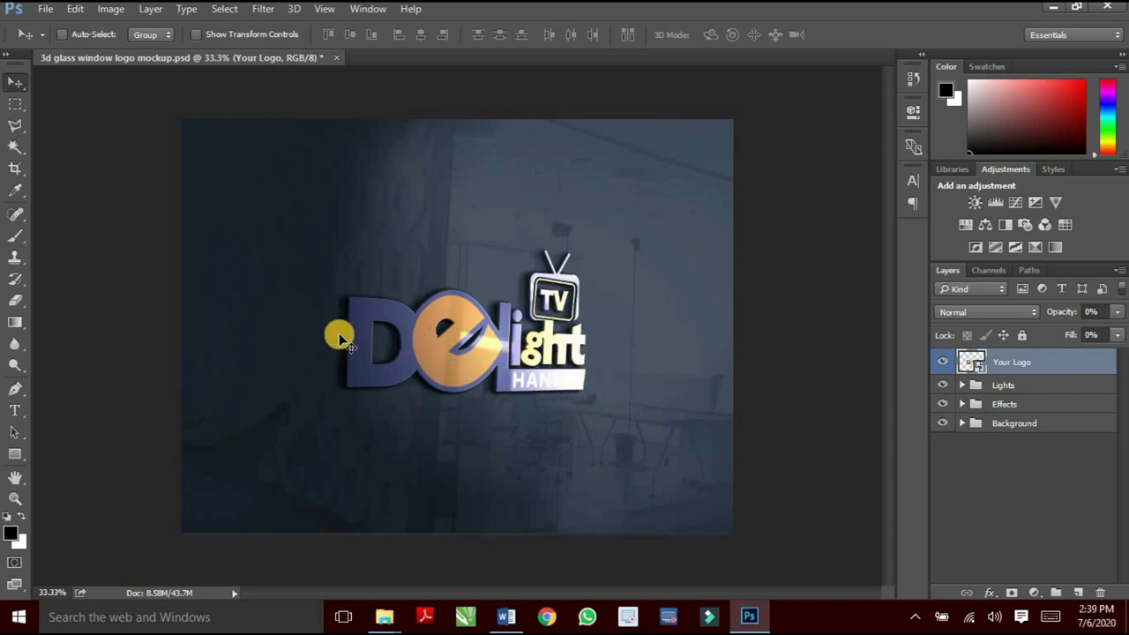
Step: Reopen Your Logo, shrink the Delight Hands TV logo, nudge it down-left, and save
{"action": "double_click", "coordinate": [967, 364]}
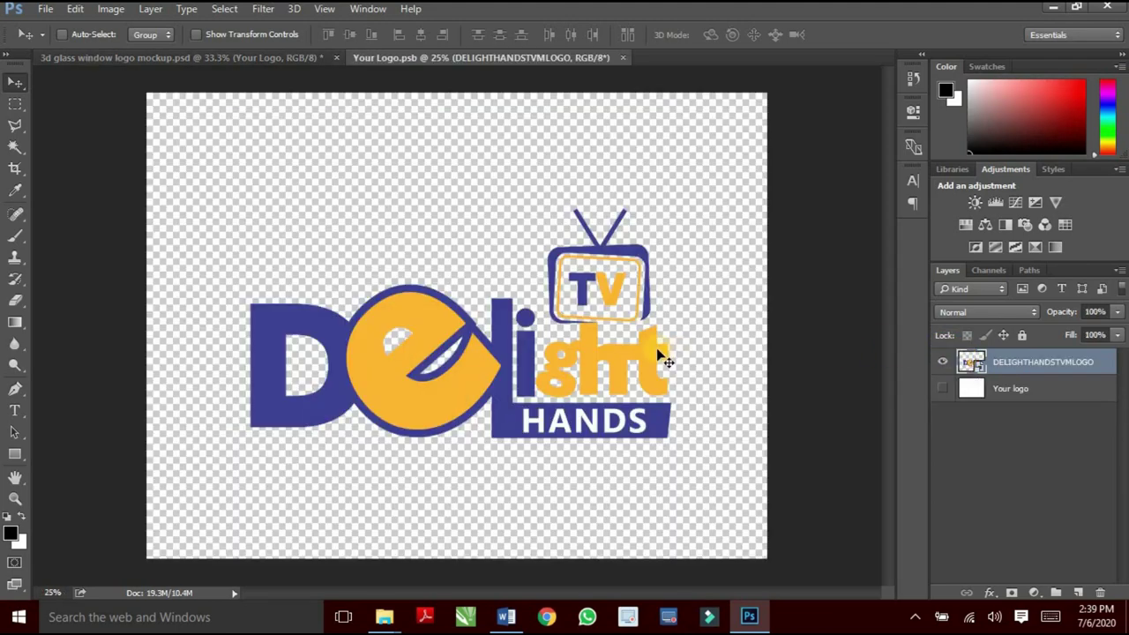
{"action": "key", "text": "ctrl+t"}
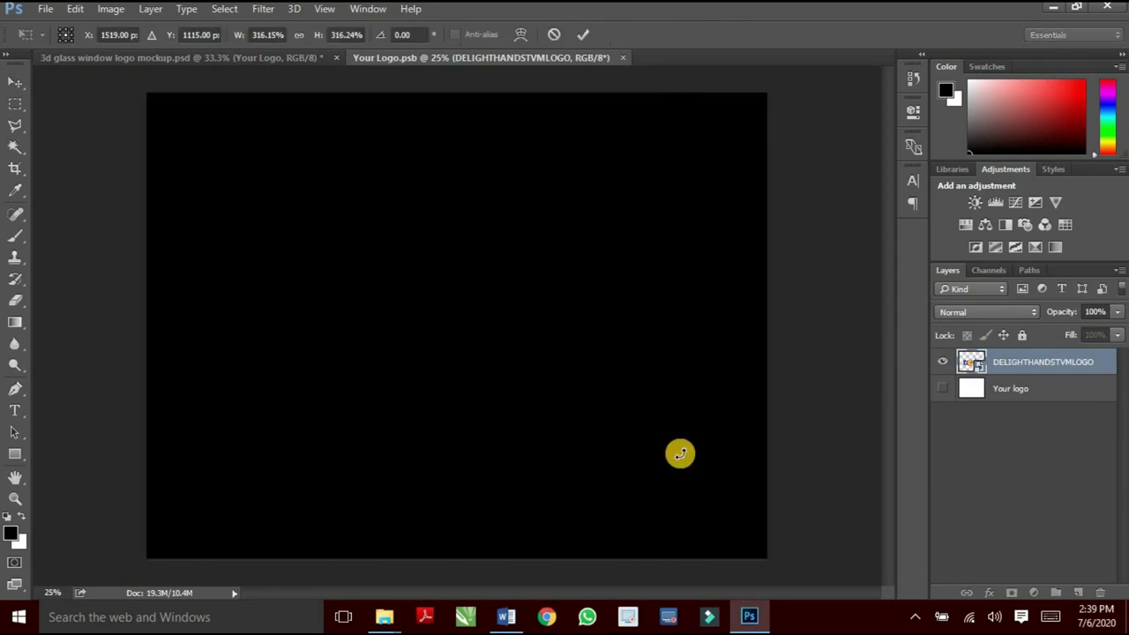
{"action": "left_click_drag", "start_coordinate": [670, 437], "coordinate": [574, 384]}
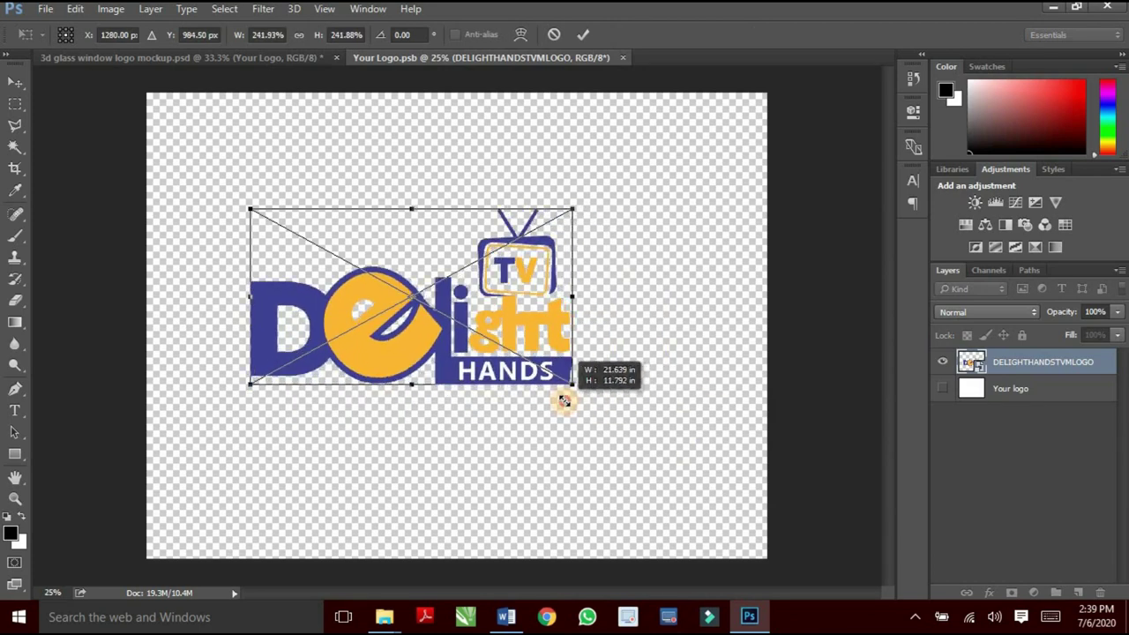
{"action": "left_click", "coordinate": [583, 34]}
{"action": "left_click_drag", "start_coordinate": [539, 253], "coordinate": [535, 261]}
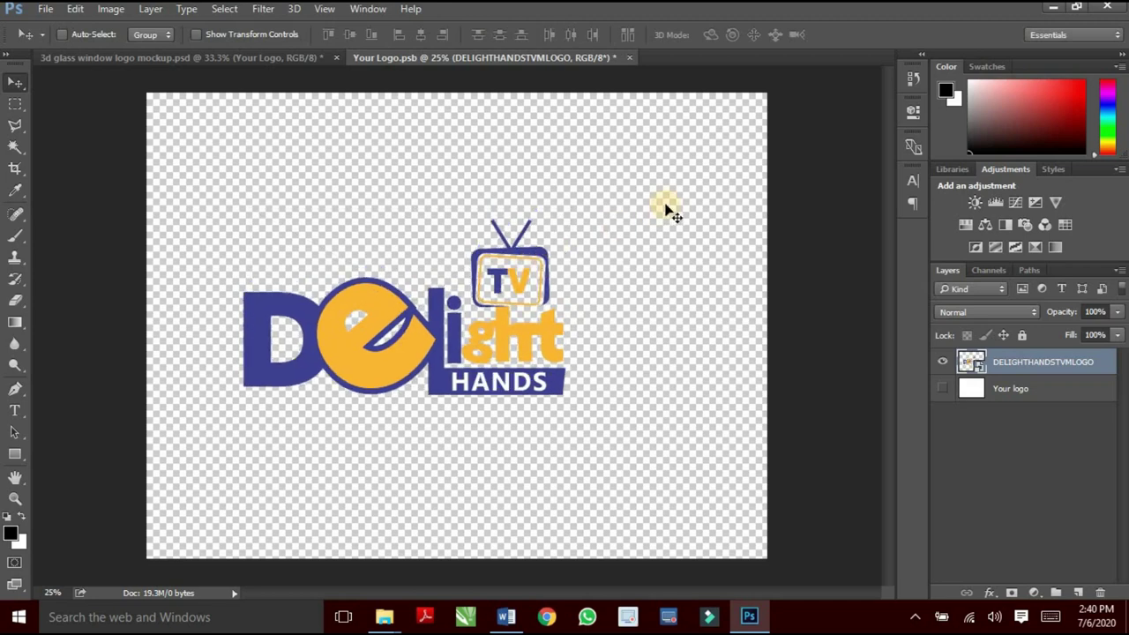
{"action": "key", "text": "ctrl+s"}
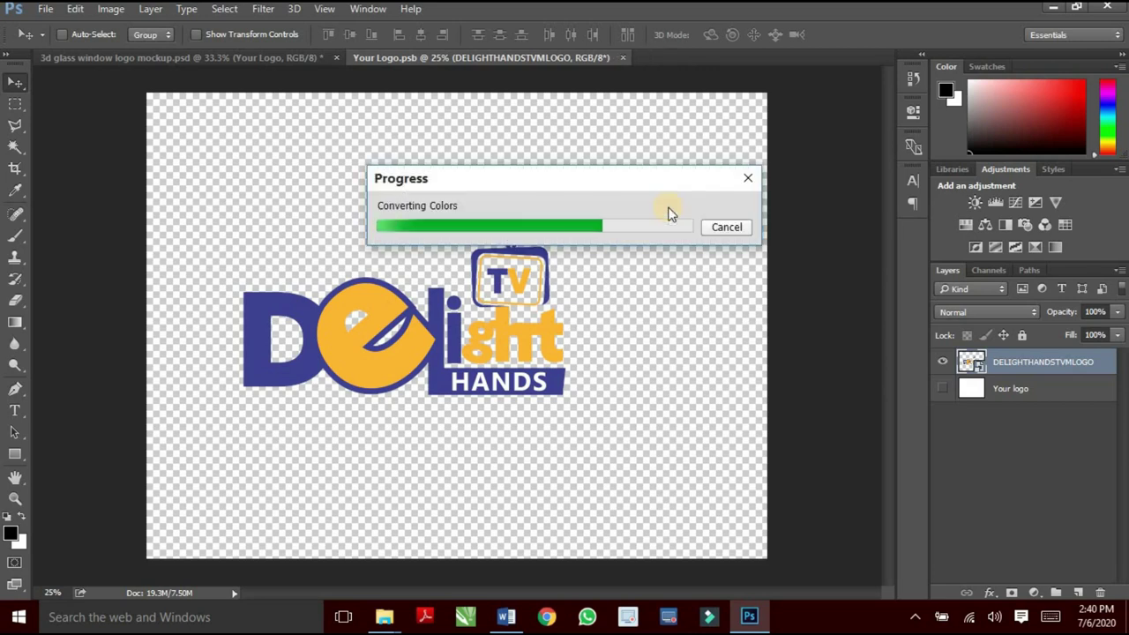
Step: Close the Your Logo.psb tab to view the mockup with the smaller logo
{"action": "left_click", "coordinate": [624, 58]}
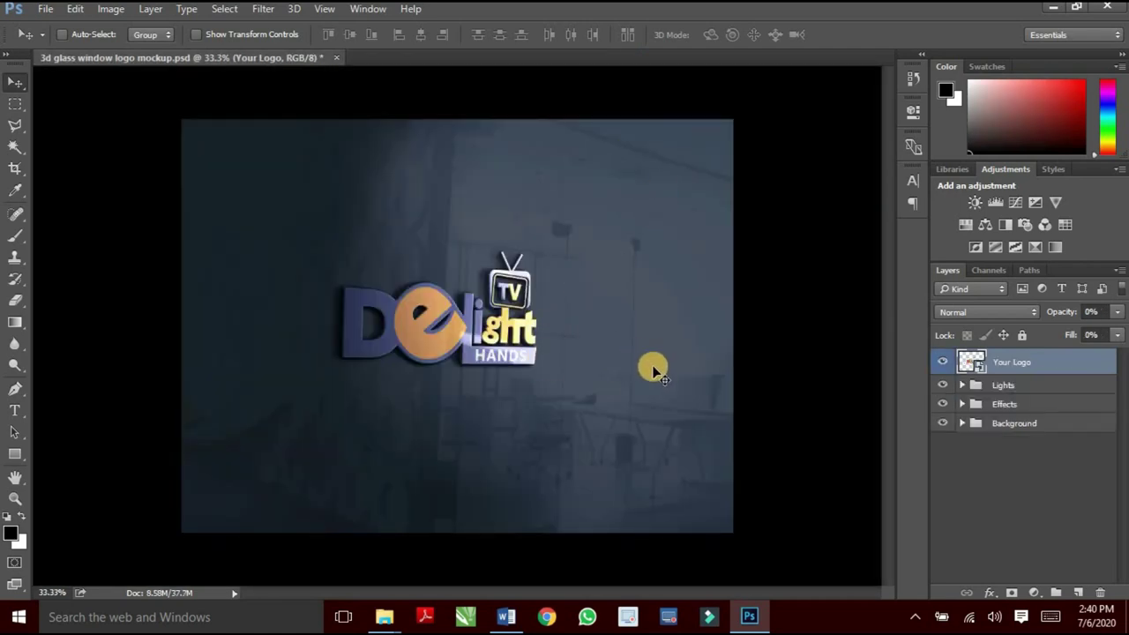